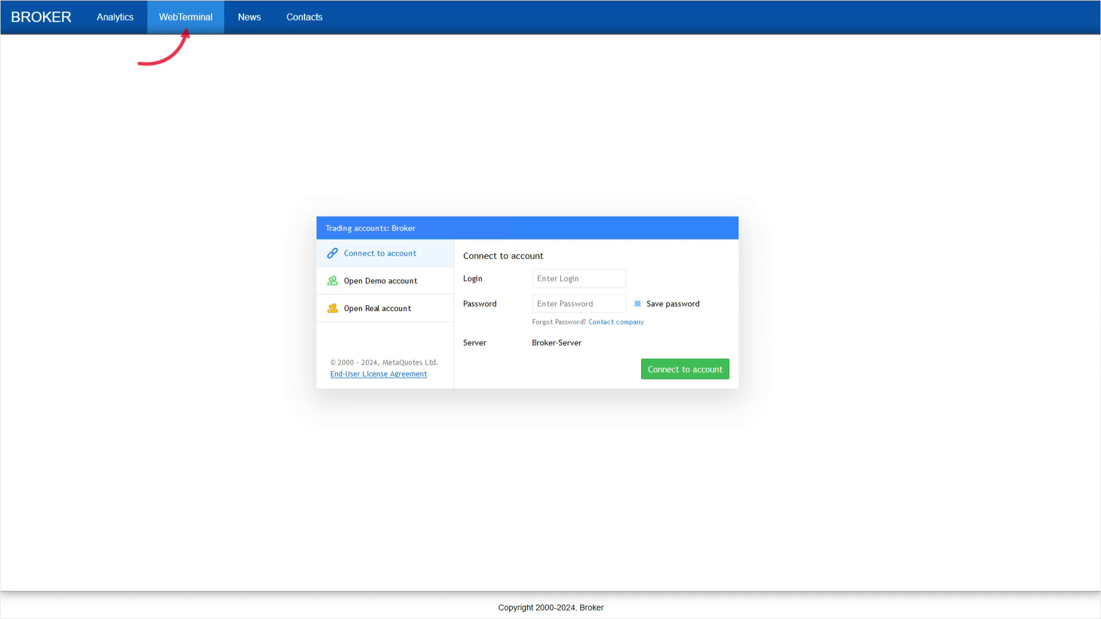
Fill in the account login and password, then switch to the Open Demo account form
{"action": "left_click", "coordinate": [578, 278]}
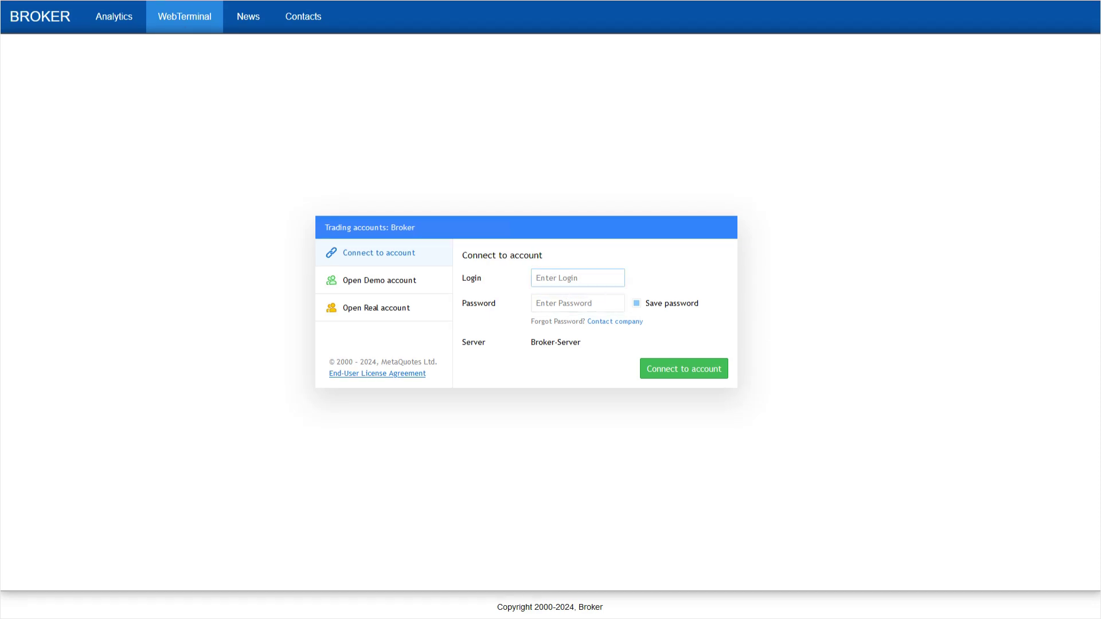
{"action": "type", "text": "123456"}
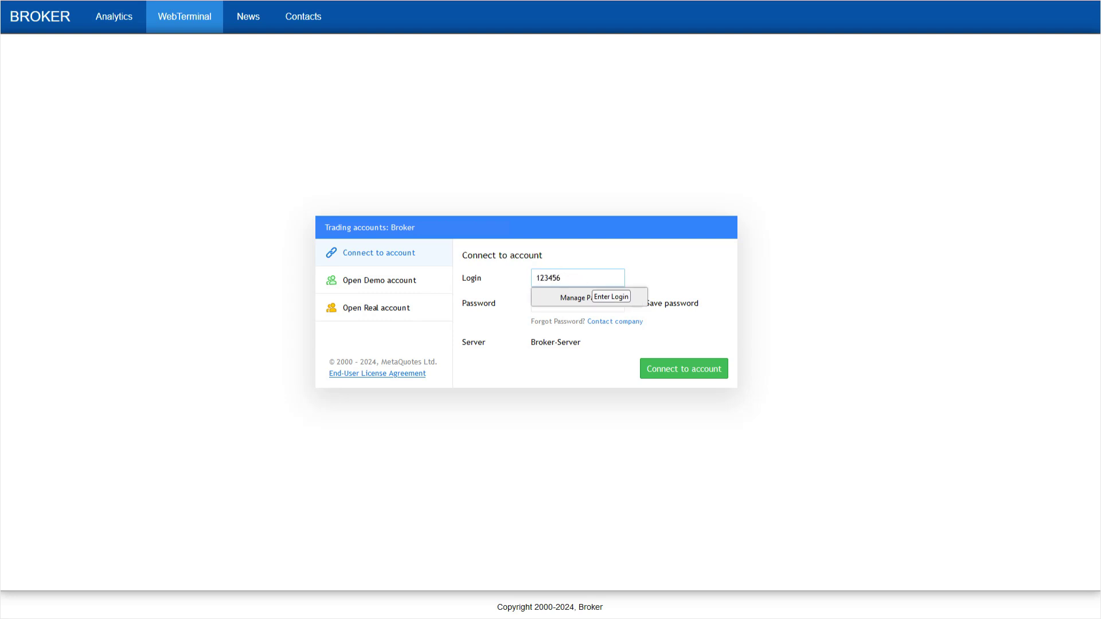
{"action": "left_click", "coordinate": [553, 304]}
{"action": "type", "text": "1234567"}
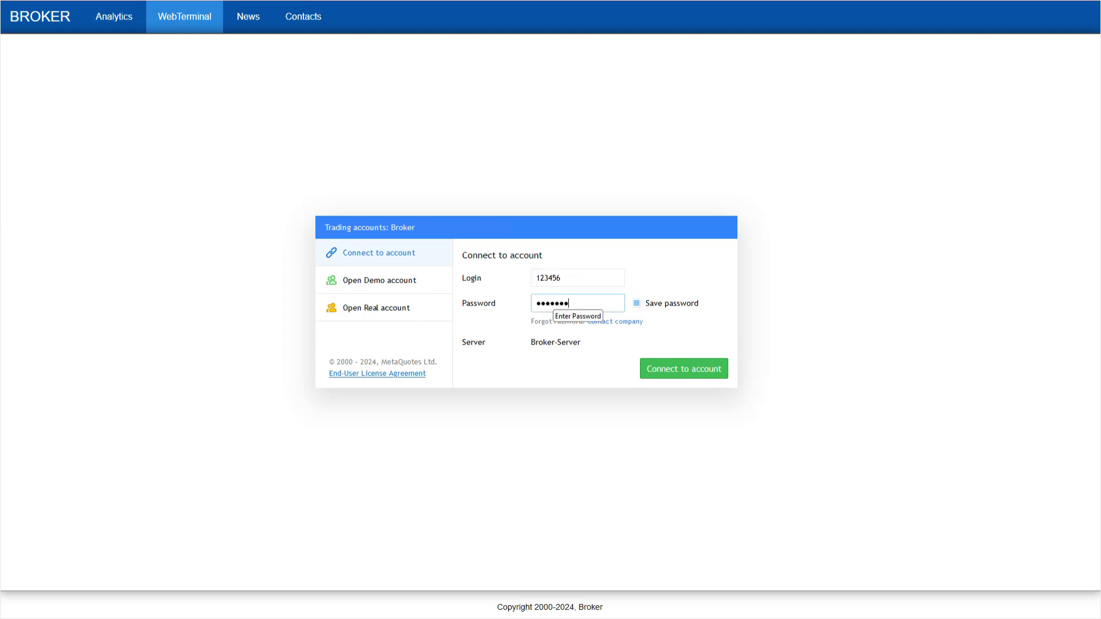
{"action": "type", "text": "890"}
{"action": "left_click", "coordinate": [379, 280]}
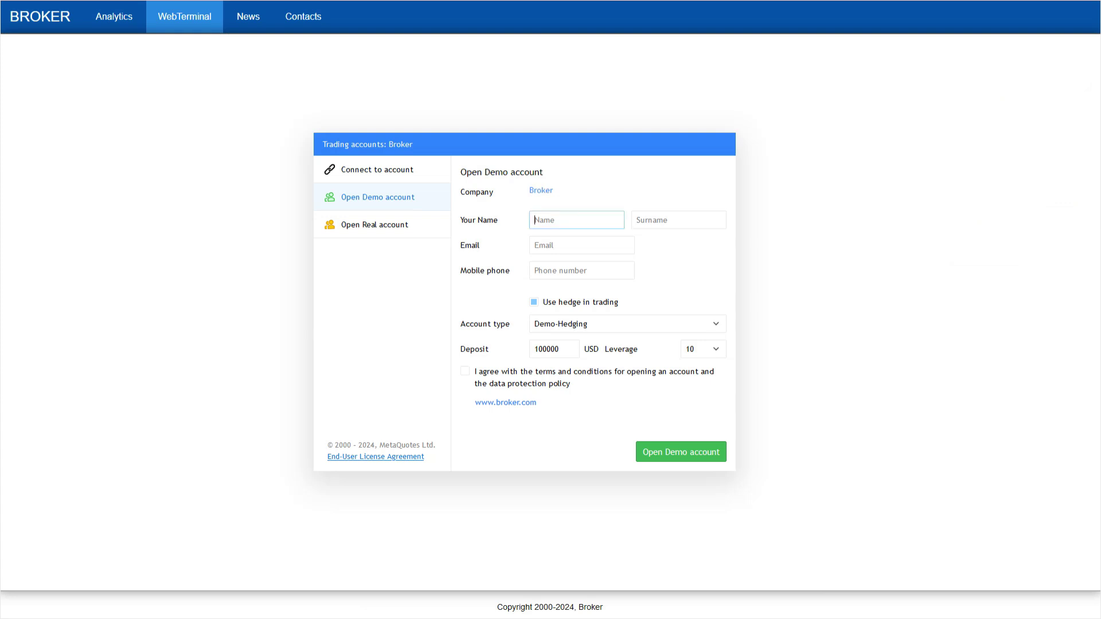
Fill in the name, e-mail and mobile phone fields and accept the terms and data policy
{"action": "type", "text": "John"}
{"action": "key", "text": "Tab"}
{"action": "key", "text": "Tab"}
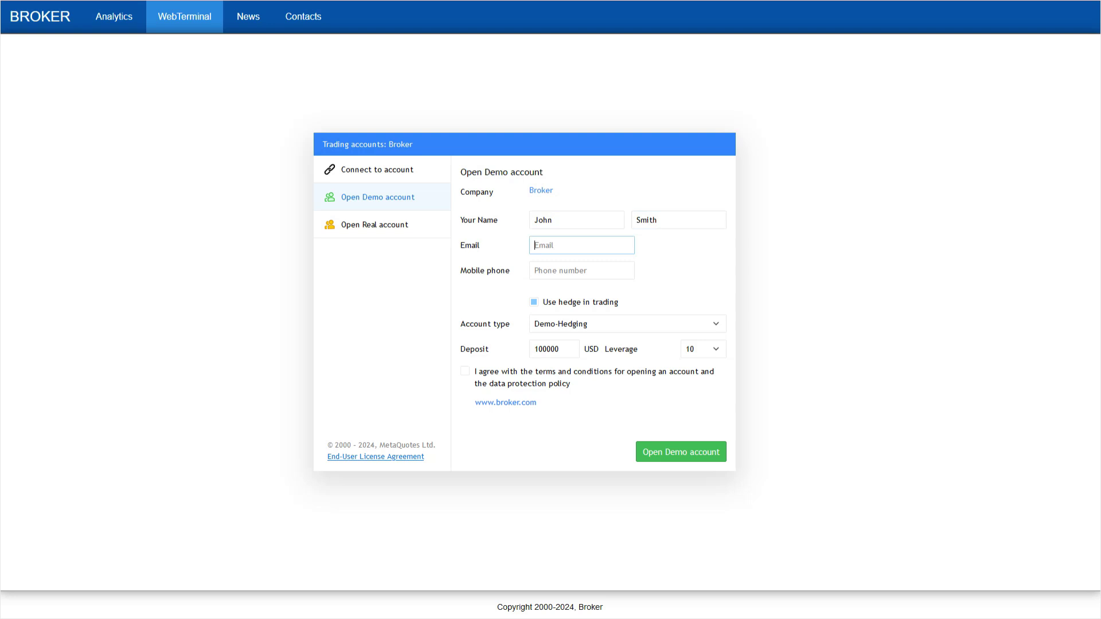
{"action": "key", "text": "Tab"}
{"action": "left_click", "coordinate": [464, 371]}
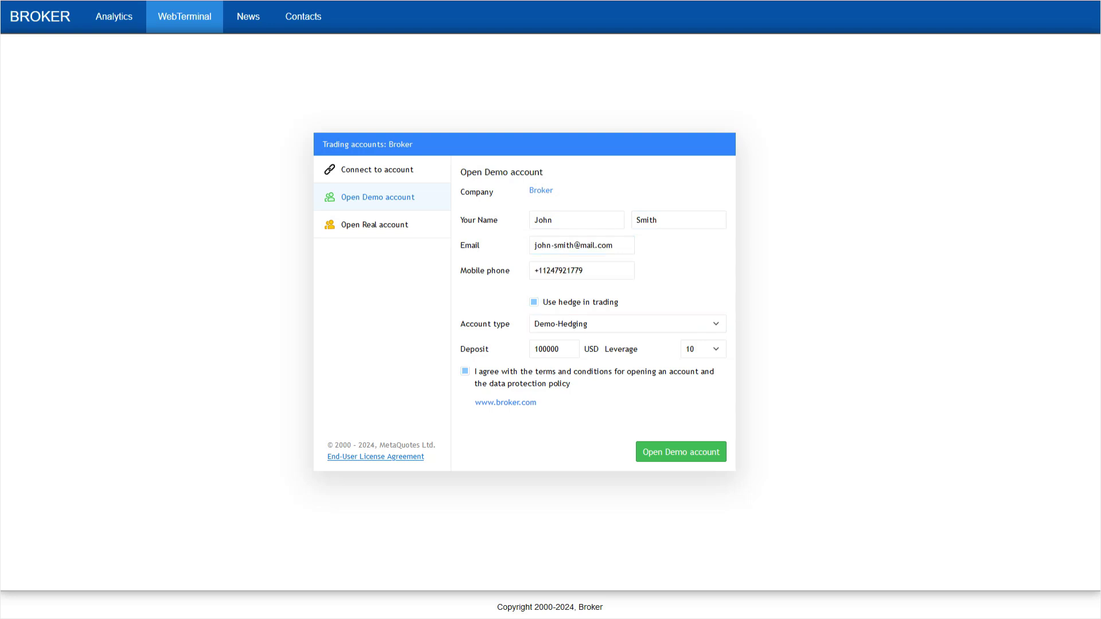
Submit and confirm the Demo-Hedging 100000 USD account, then start trading on EURUSD H1
{"action": "key", "text": "Return"}
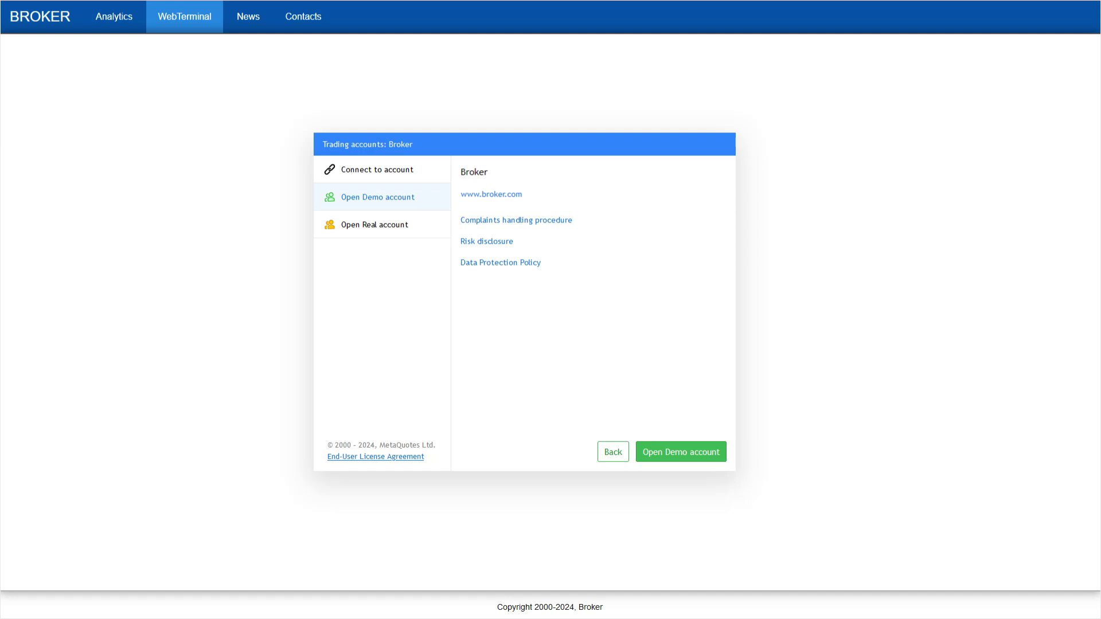
{"action": "key", "text": "Return"}
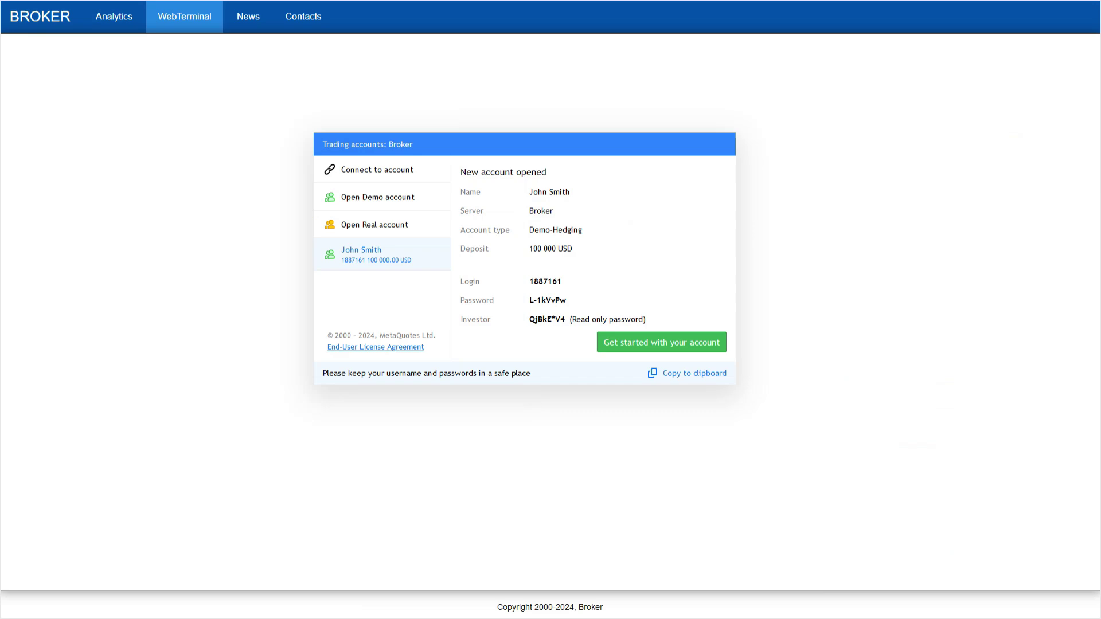
{"action": "key", "text": "Return"}
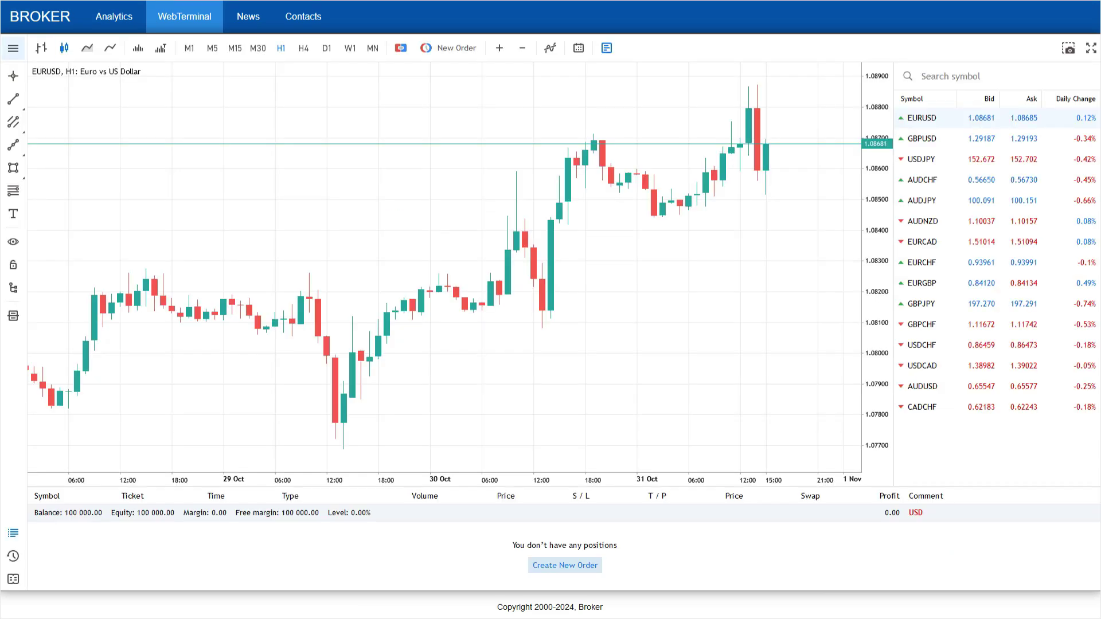
Add AUDDKK and AUDHKD to the Market Watch quotes list
{"action": "mouse_move", "coordinate": [86, 89]}
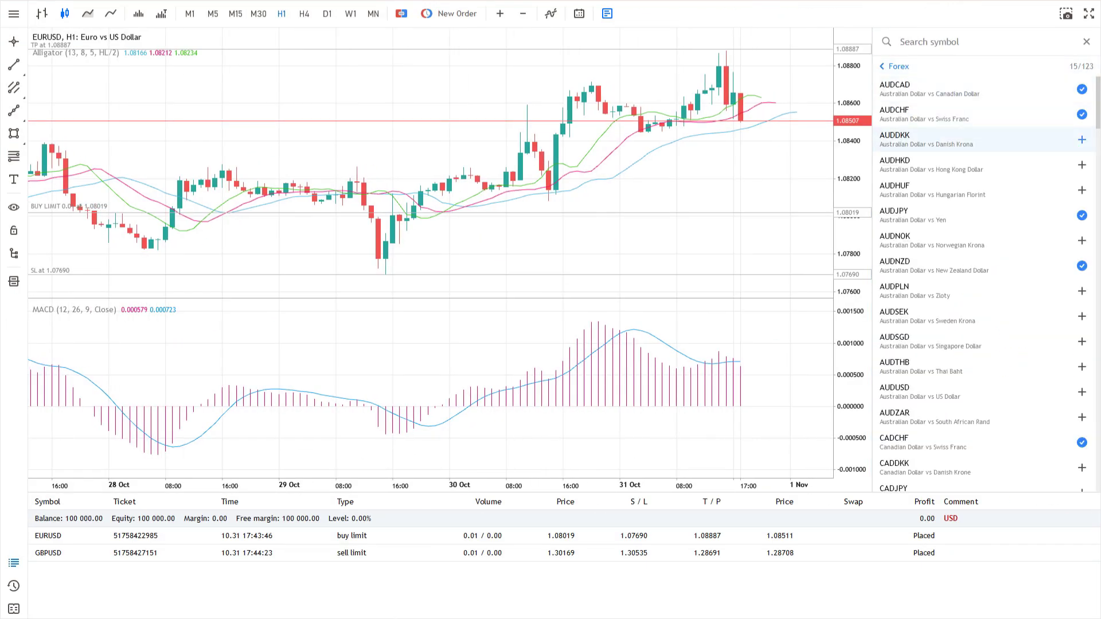
{"action": "left_click", "coordinate": [1082, 139]}
{"action": "left_click", "coordinate": [1082, 164]}
{"action": "left_click", "coordinate": [1087, 42]}
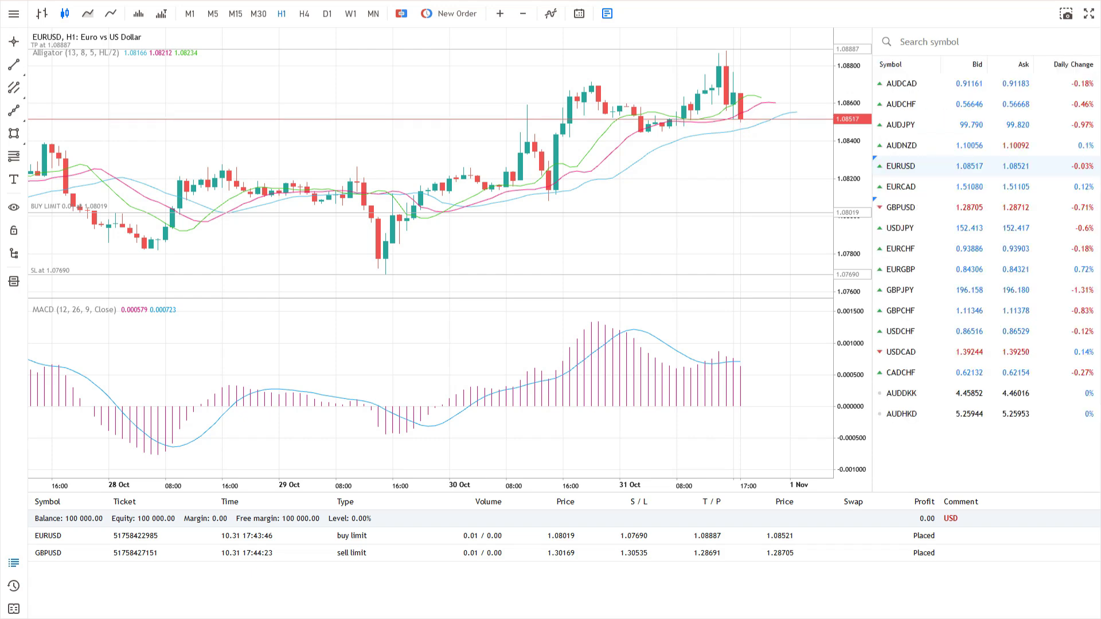
Switch the chart to EURCAD and back to EURUSD, and add a Time column to the quotes
{"action": "left_click", "coordinate": [901, 187]}
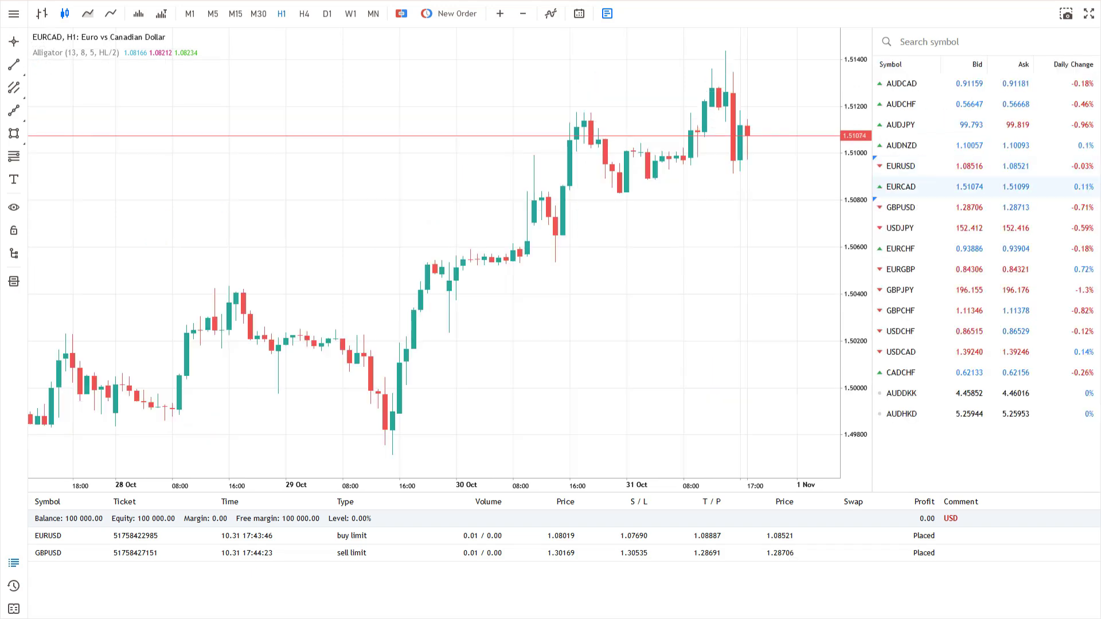
{"action": "left_click", "coordinate": [901, 166]}
{"action": "right_click", "coordinate": [896, 66]}
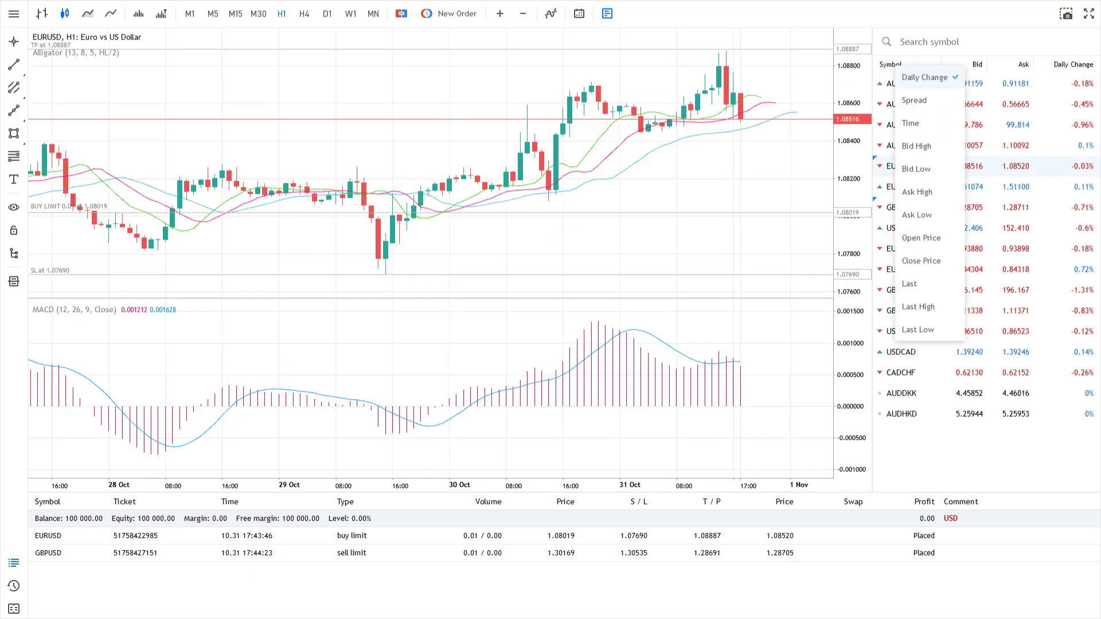
{"action": "left_click", "coordinate": [917, 123]}
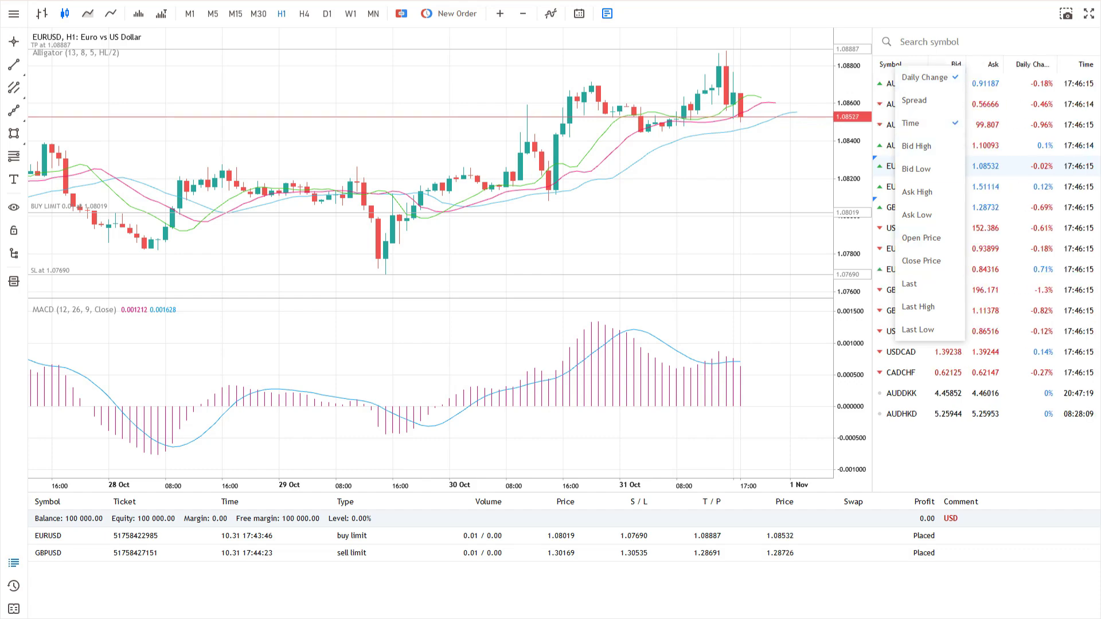
{"action": "key", "text": "Escape"}
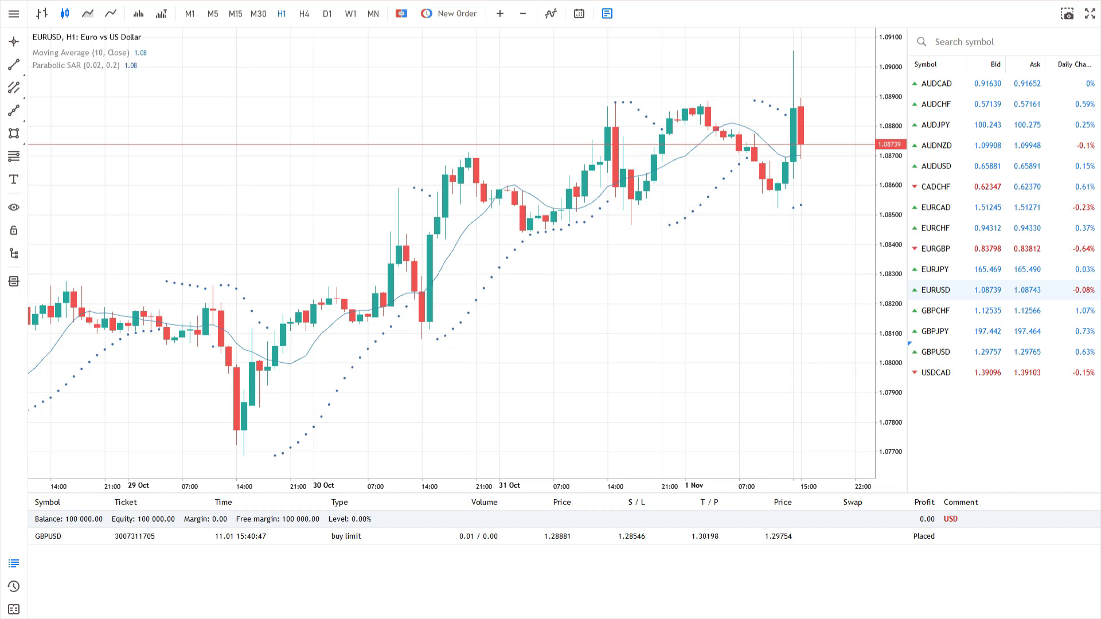
Prepare an instant-execution EURUSD order of 0.03 lots with stop loss 1.08181 and take profit 1.08936
{"action": "left_click", "coordinate": [449, 14]}
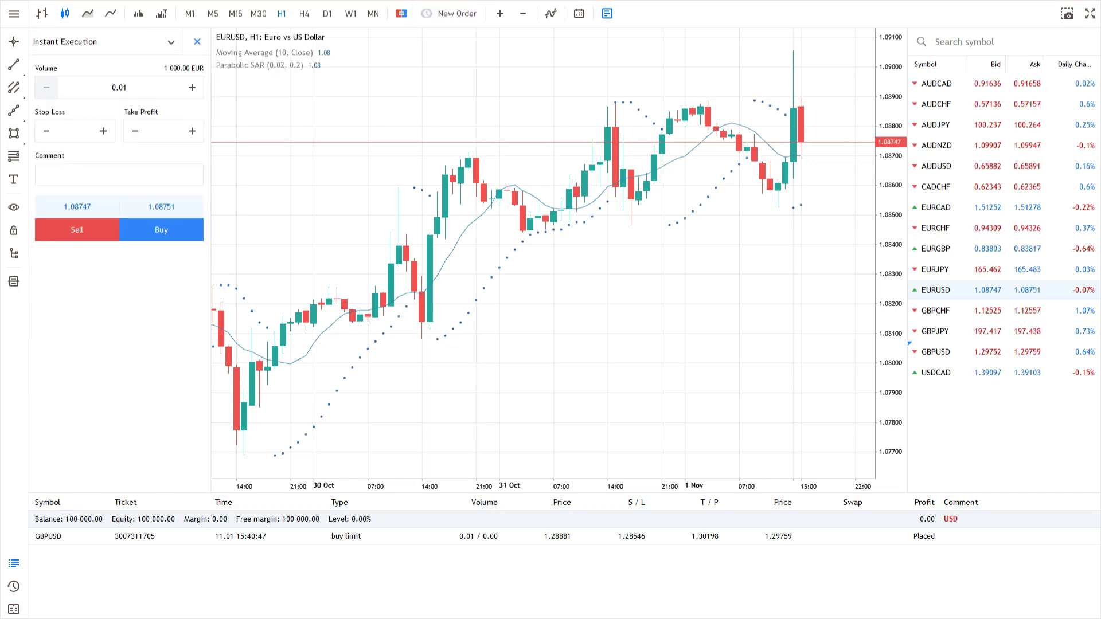
{"action": "left_click", "coordinate": [171, 41]}
{"action": "left_click", "coordinate": [63, 63]}
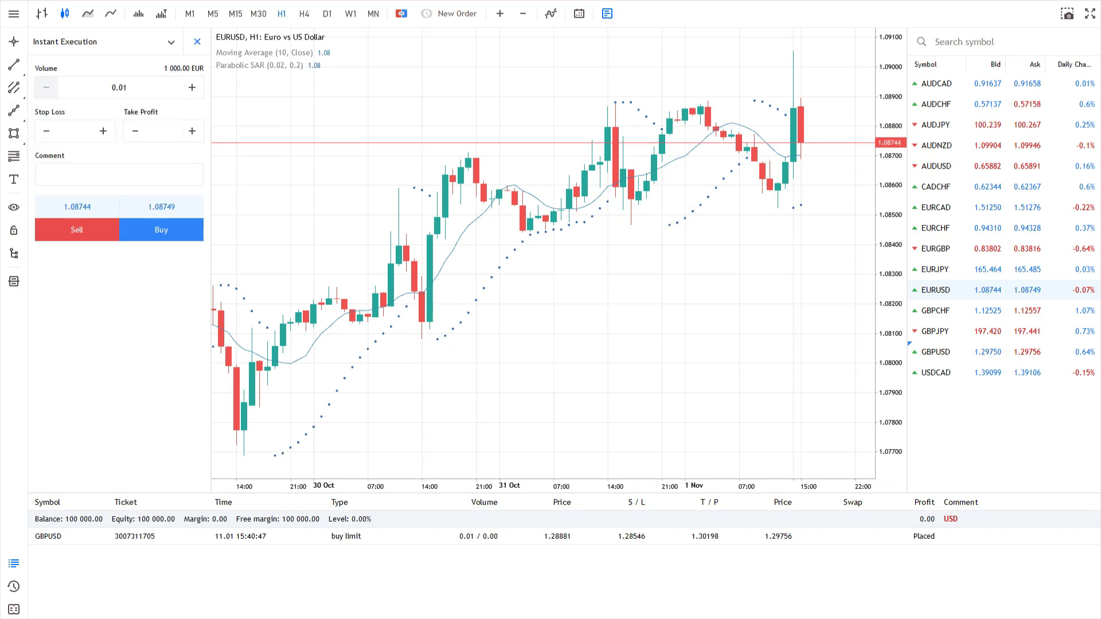
{"action": "left_click", "coordinate": [119, 87]}
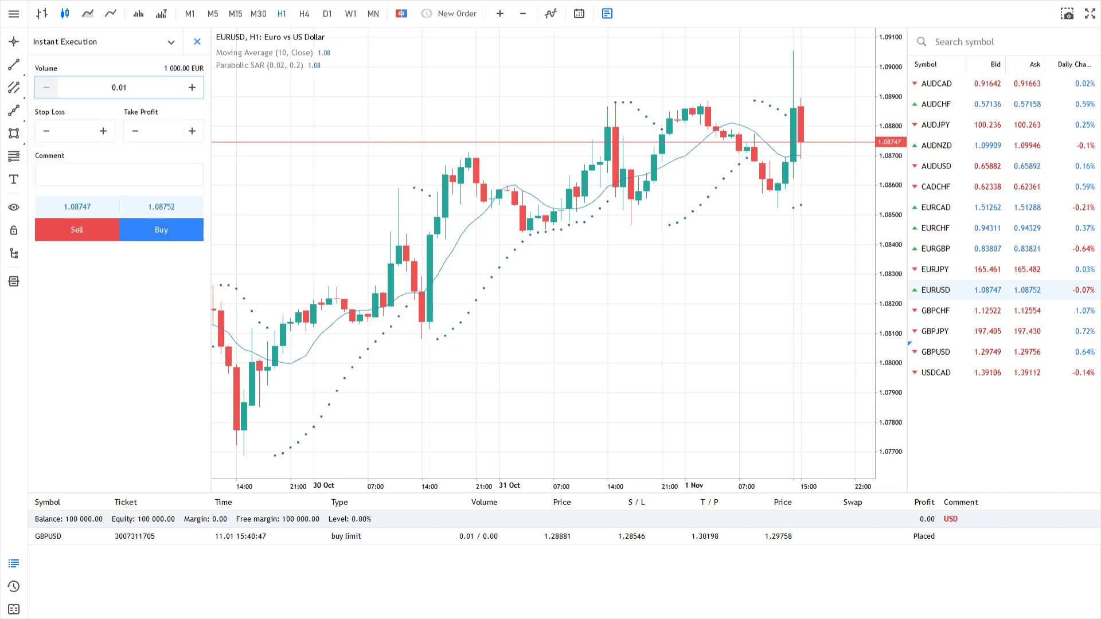
{"action": "key", "text": "BackSpace"}
{"action": "type", "text": "3"}
{"action": "key", "text": "Tab"}
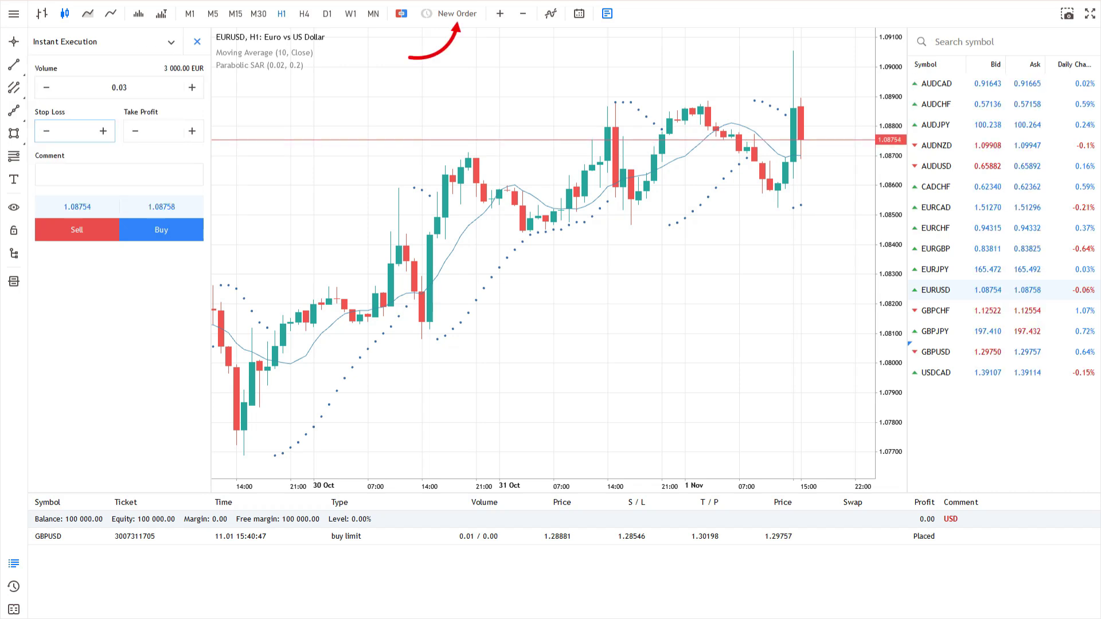
{"action": "type", "text": "1.08181"}
{"action": "key", "text": "Tab"}
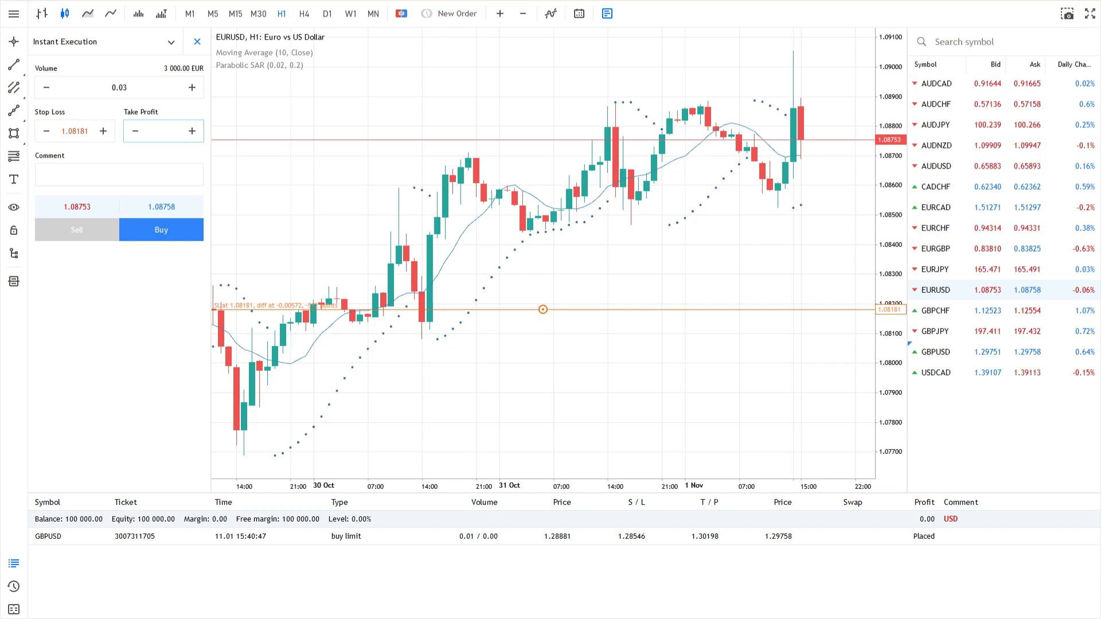
{"action": "type", "text": "1.08936"}
{"action": "key", "text": "Tab"}
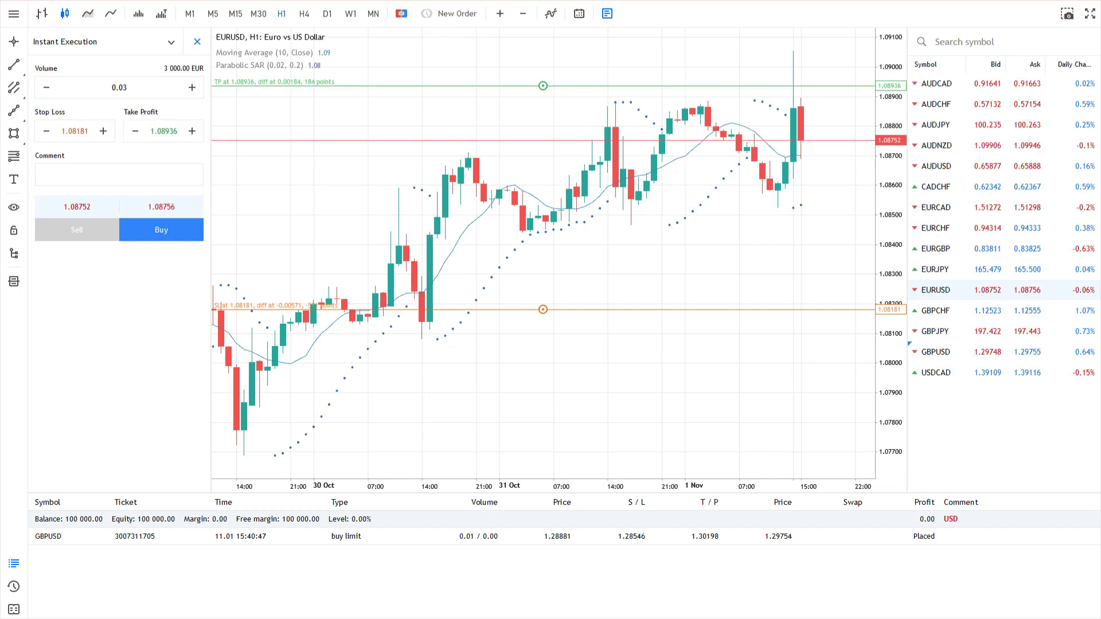
Drag take profit to 1.08874 and stop loss to 1.08140, then place the buy
{"action": "left_click_drag", "start_coordinate": [543, 86], "coordinate": [544, 104]}
{"action": "left_click_drag", "start_coordinate": [543, 310], "coordinate": [543, 321]}
{"action": "left_click", "coordinate": [161, 230]}
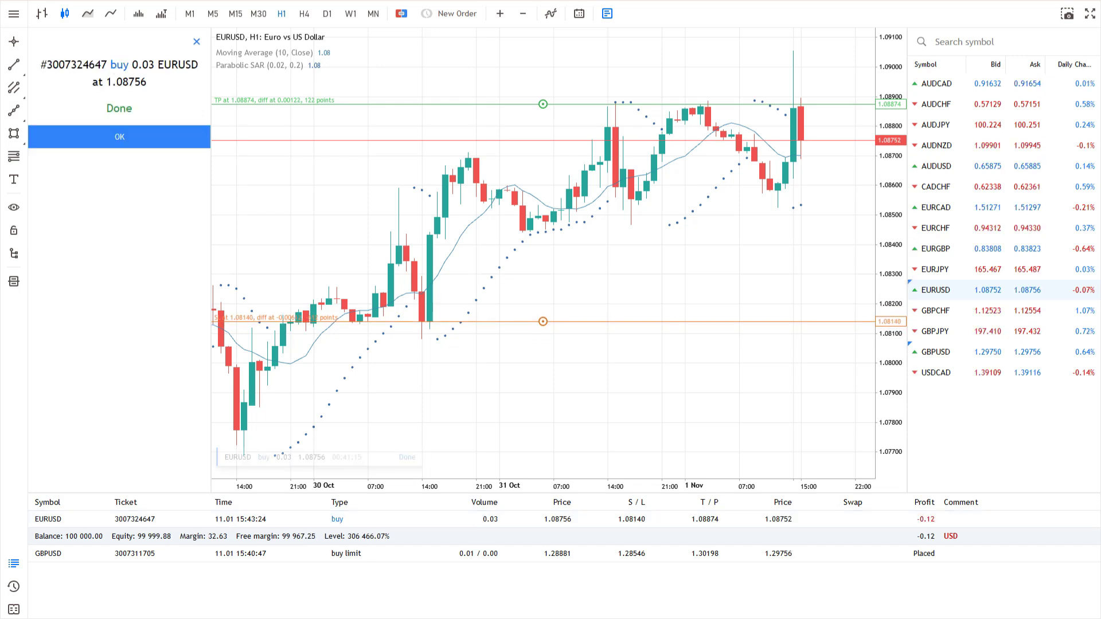
{"action": "left_click", "coordinate": [119, 136]}
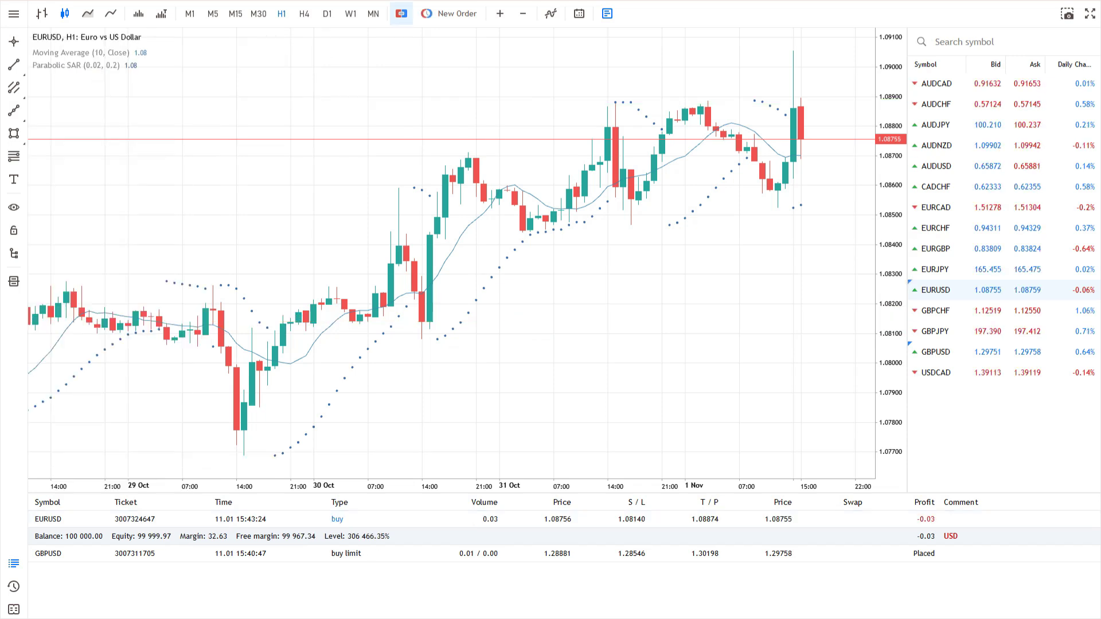
Enable one-click trading and sell 0.06 lots of EURUSD at market
{"action": "left_click", "coordinate": [402, 13]}
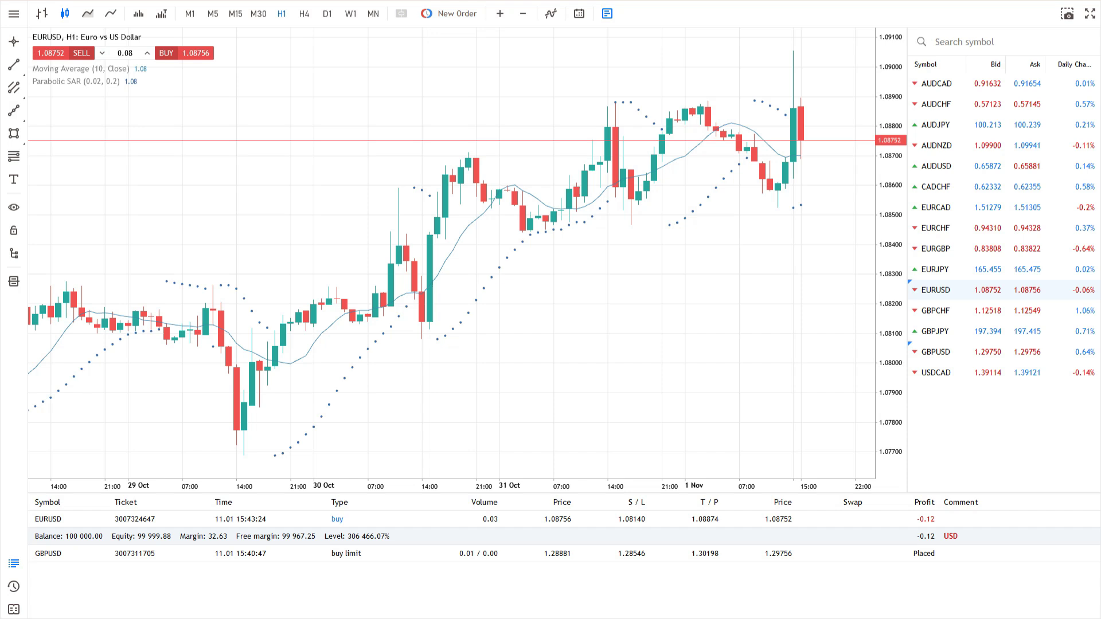
{"action": "left_click", "coordinate": [103, 53]}
{"action": "left_click", "coordinate": [81, 53]}
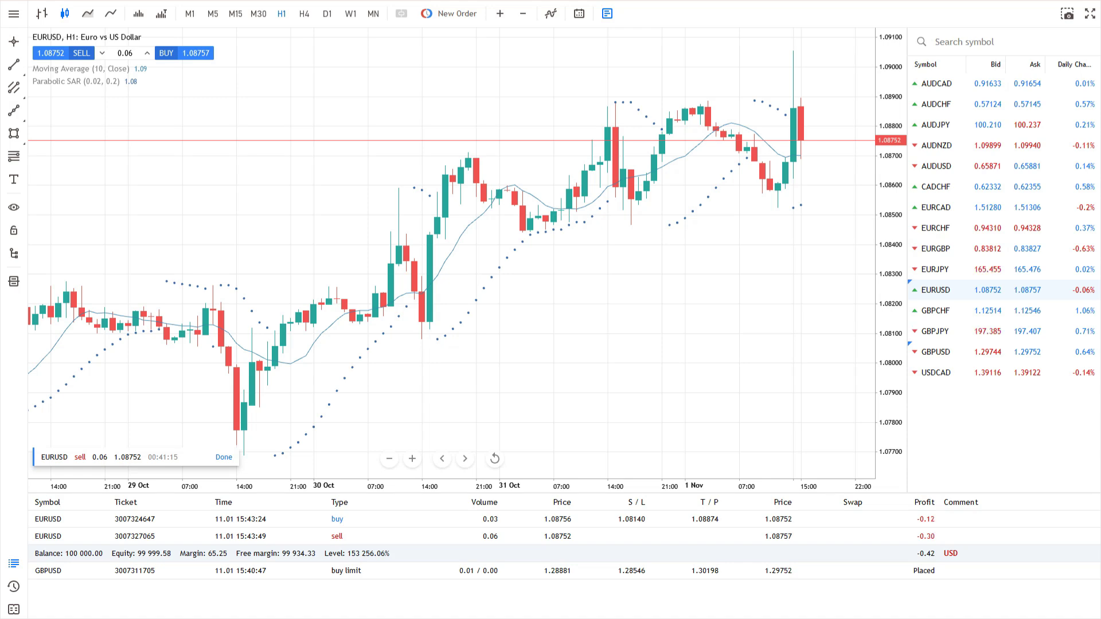
Place a 0.1-lot EURUSD sell stop at 1.08734 from the Depth of Market
{"action": "left_click", "coordinate": [14, 281]}
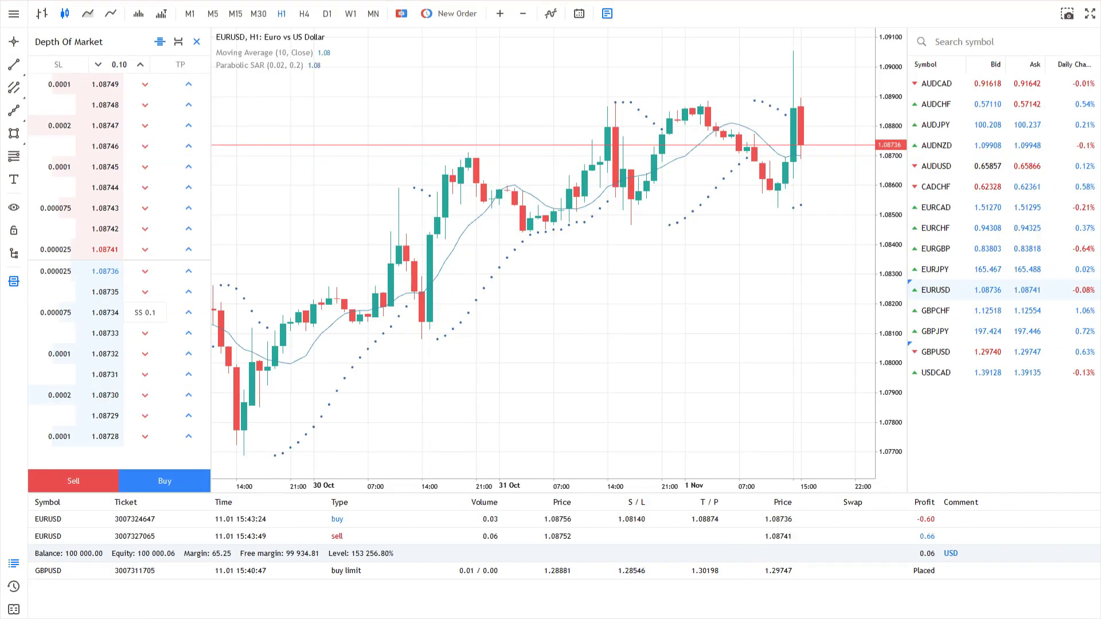
{"action": "left_click", "coordinate": [145, 313]}
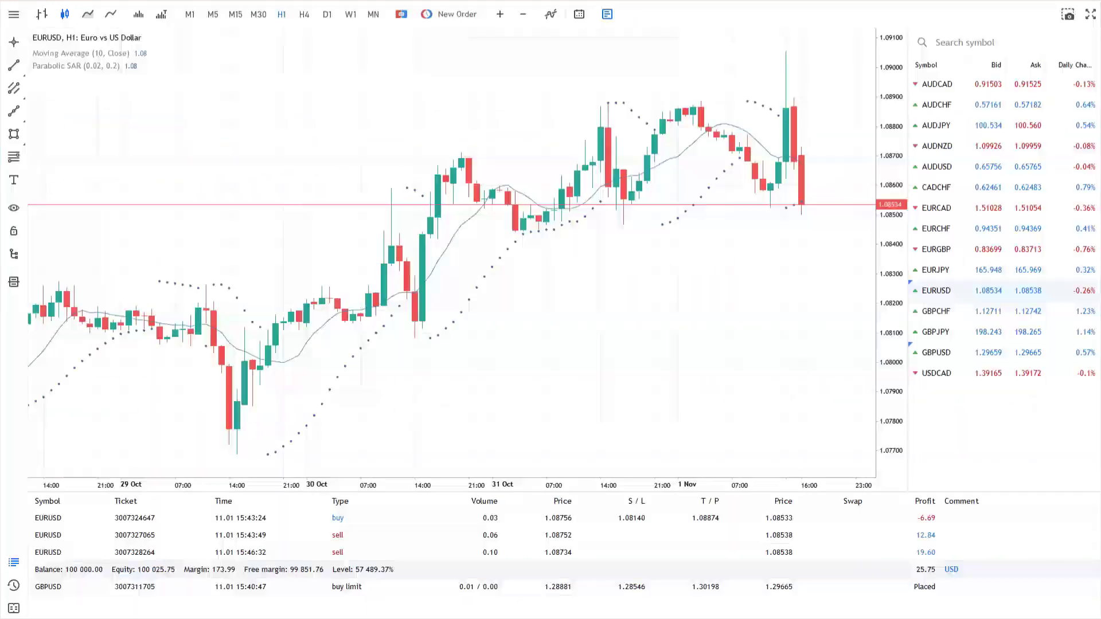
{"action": "left_click", "coordinate": [13, 65]}
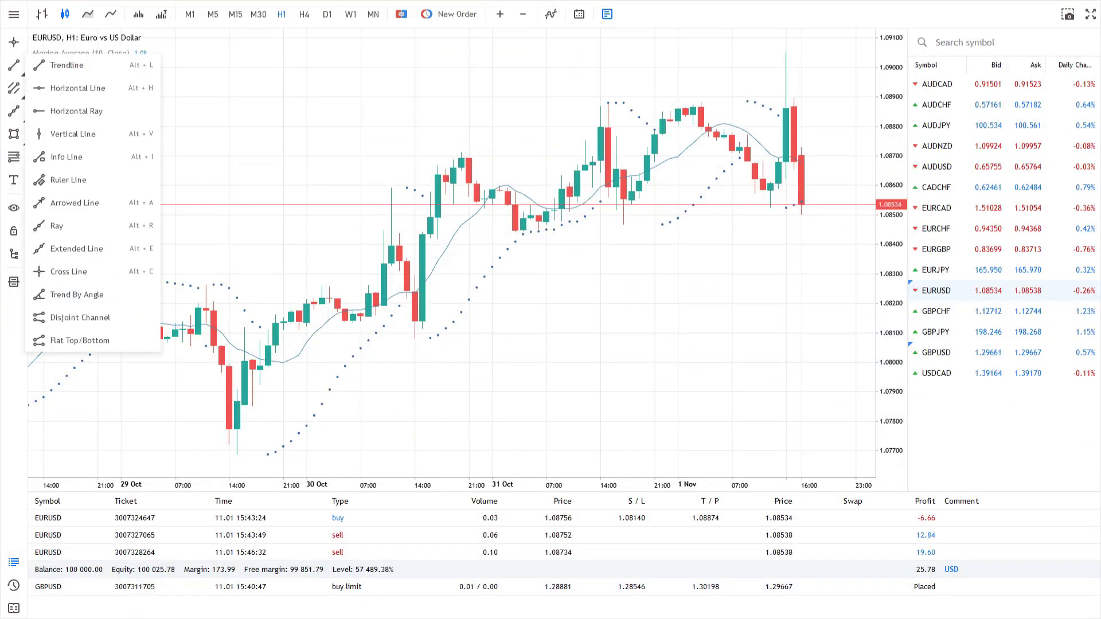
Draw a regression channel on EURUSD H1 from 29 Oct 14:00 to 1 Nov 17:00
{"action": "left_click", "coordinate": [14, 88]}
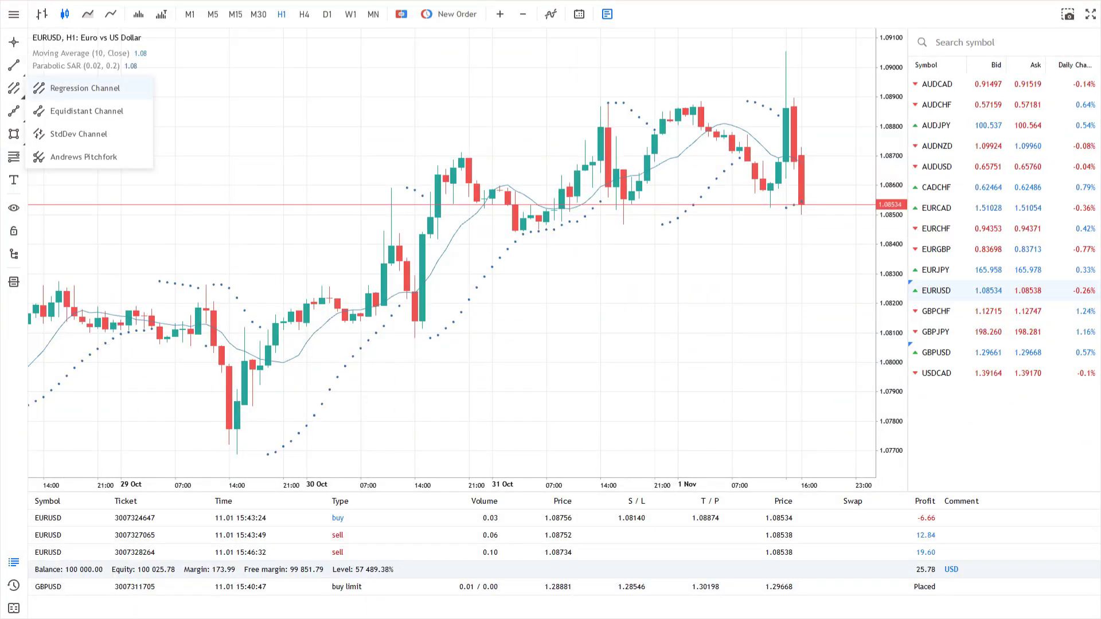
{"action": "left_click", "coordinate": [85, 87]}
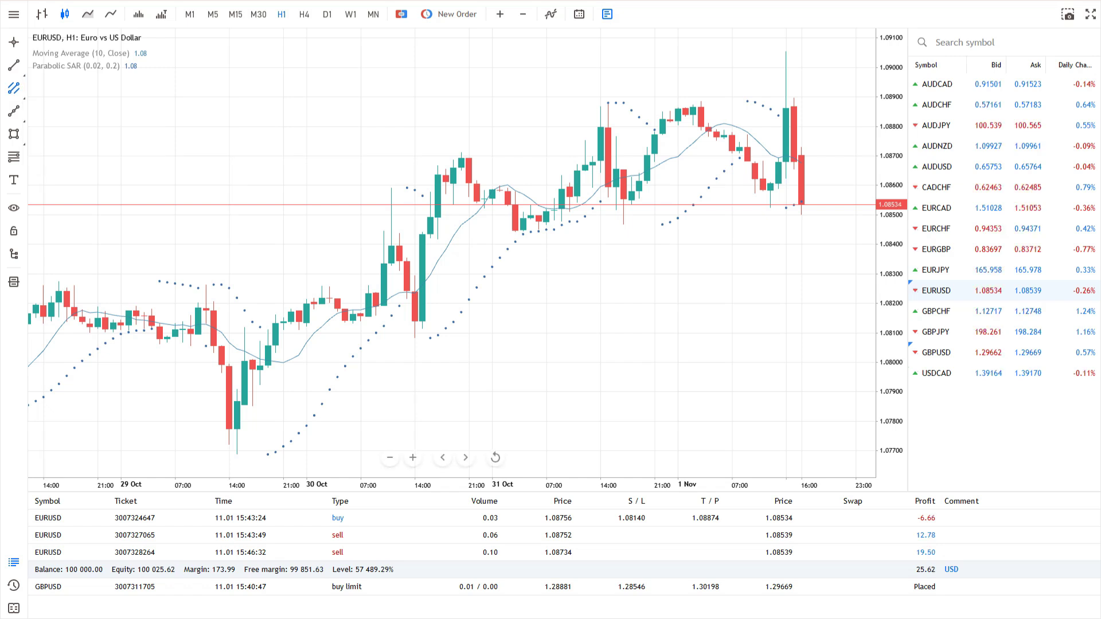
{"action": "left_click_drag", "start_coordinate": [229, 361], "coordinate": [802, 103]}
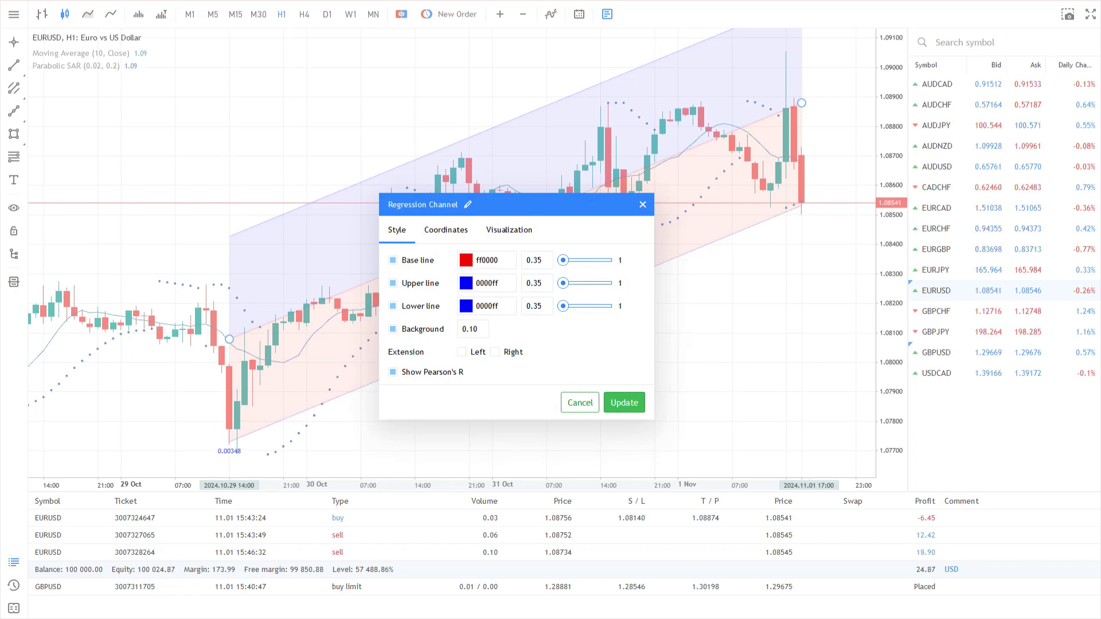
Close the channel settings, browse the indicator categories, and add Envelopes found by searching 'Env'
{"action": "left_click", "coordinate": [642, 204]}
{"action": "left_click", "coordinate": [551, 14]}
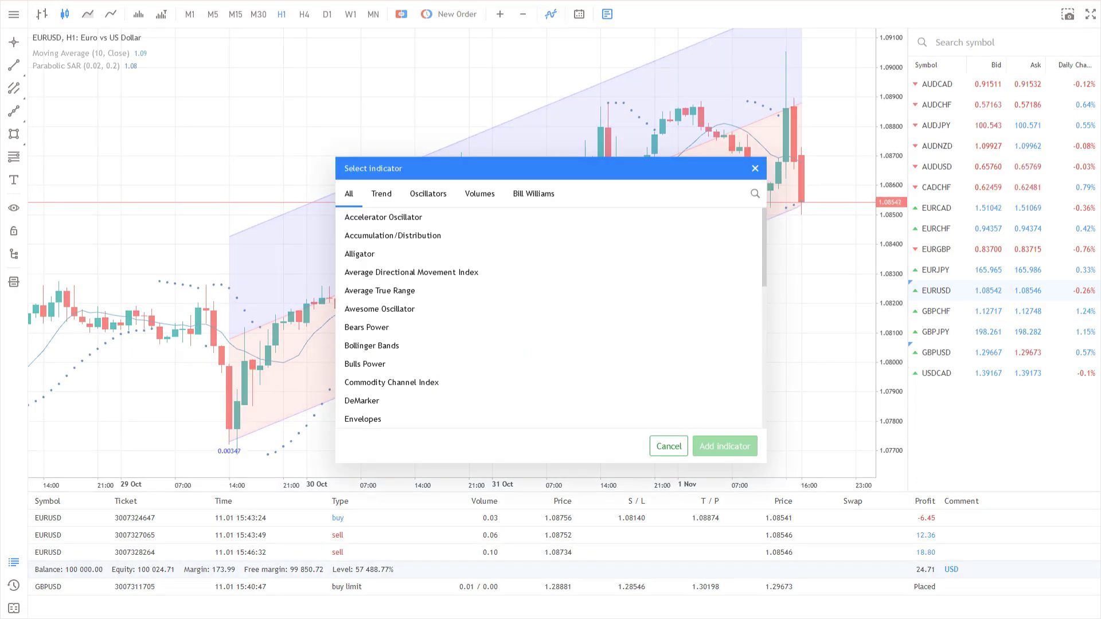
{"action": "left_click", "coordinate": [381, 193]}
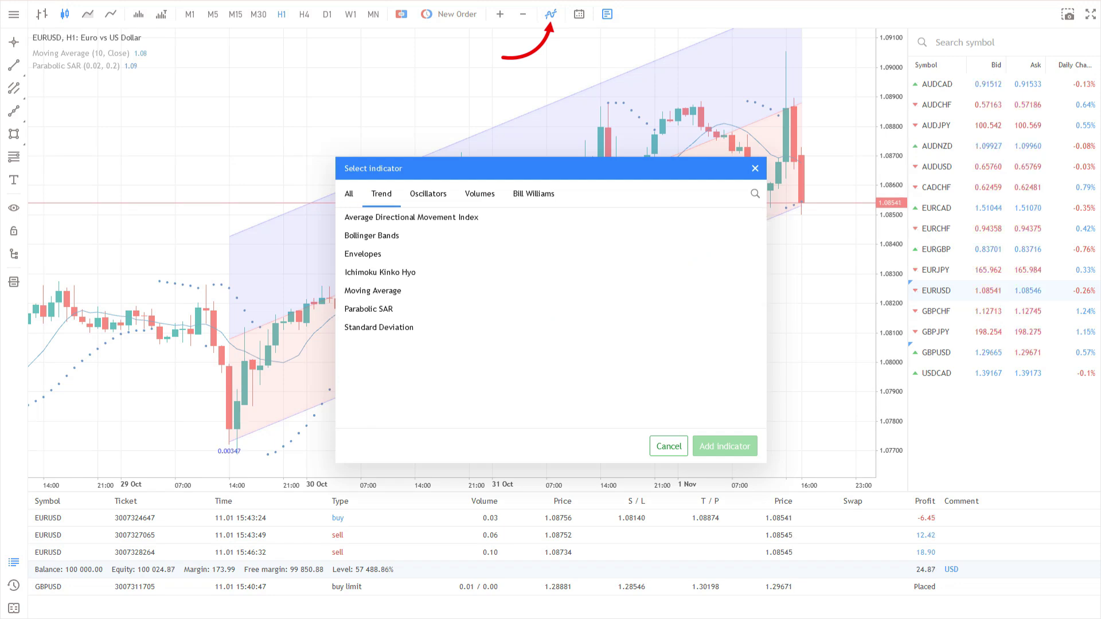
{"action": "left_click", "coordinate": [428, 194]}
{"action": "left_click", "coordinate": [479, 193]}
{"action": "left_click", "coordinate": [533, 193]}
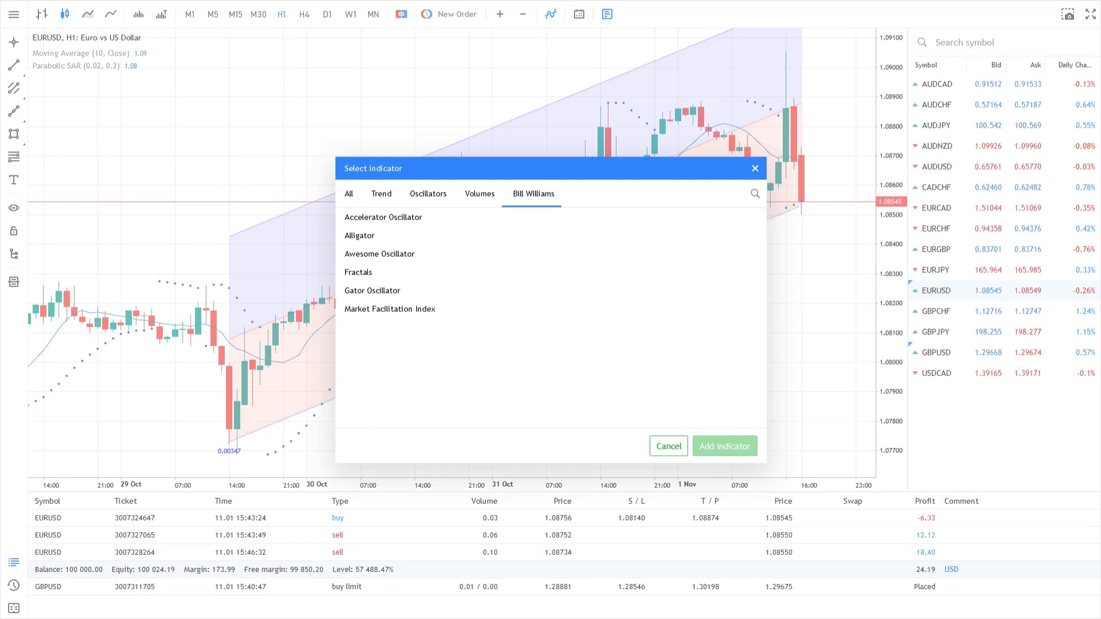
{"action": "left_click", "coordinate": [349, 193]}
{"action": "left_click", "coordinate": [754, 193]}
{"action": "type", "text": "Env"}
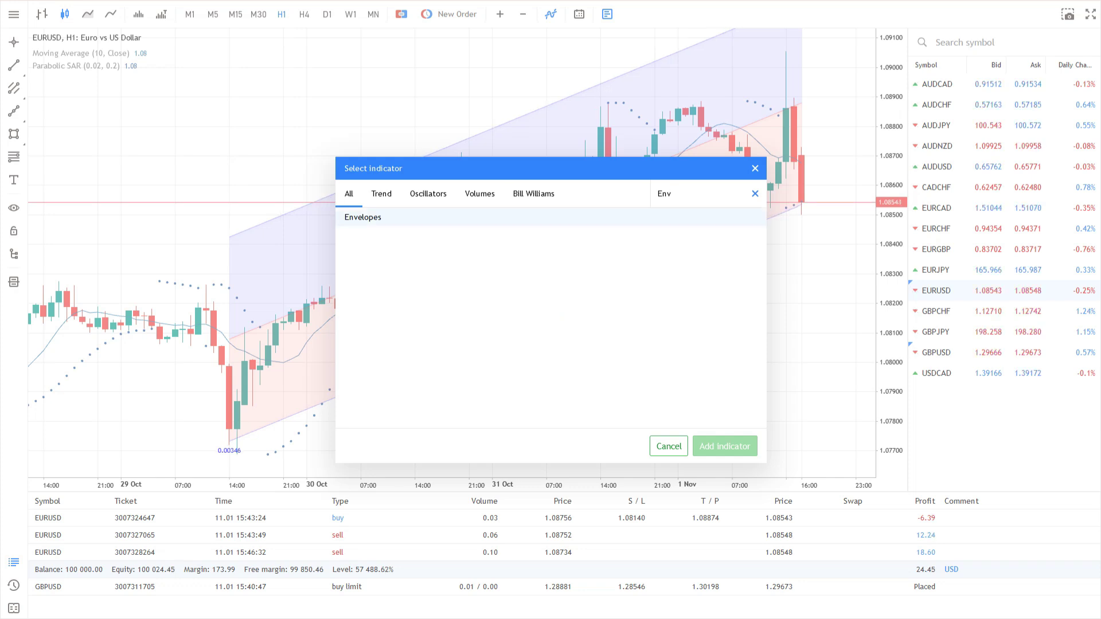
{"action": "left_click", "coordinate": [363, 217]}
{"action": "key", "text": "Return"}
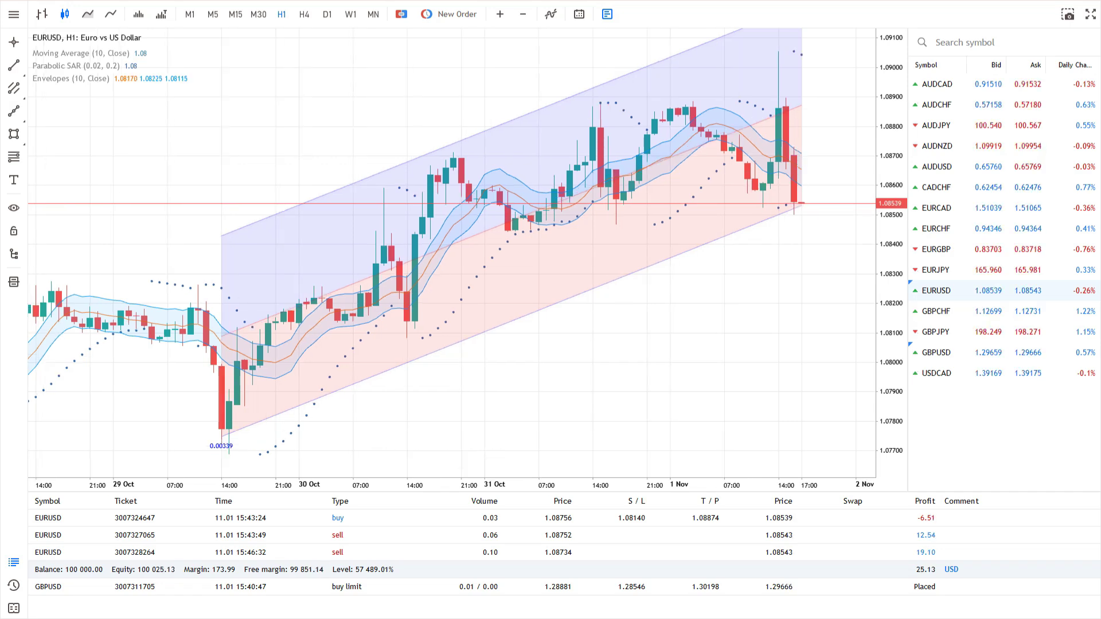
Open the Envelopes (10, Close) indicator settings and close them without changes
{"action": "mouse_move", "coordinate": [130, 78]}
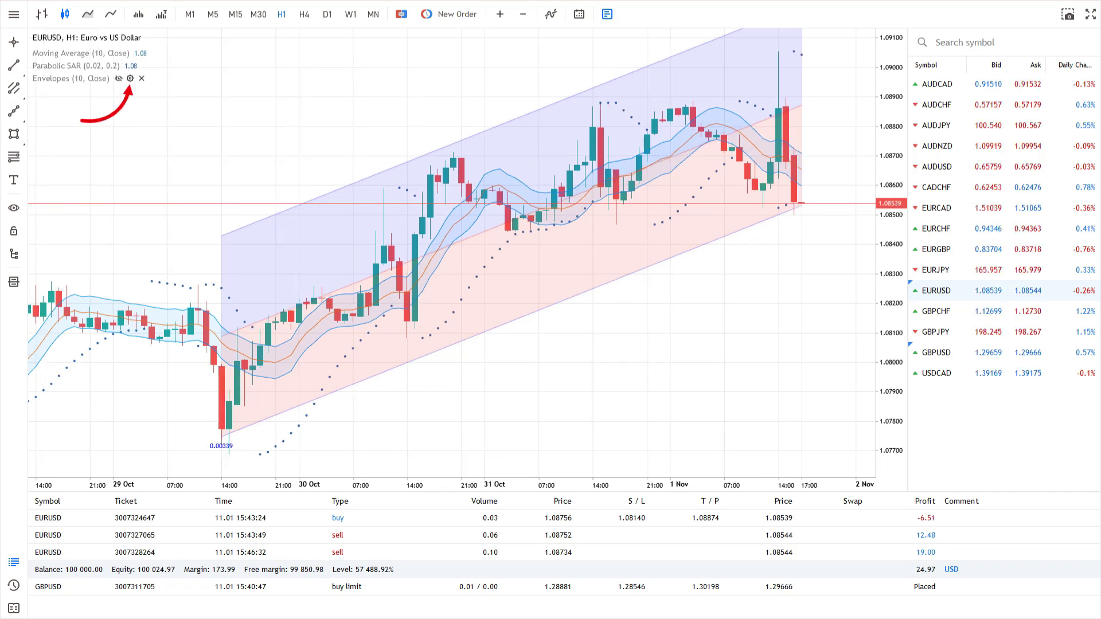
{"action": "left_click", "coordinate": [131, 78]}
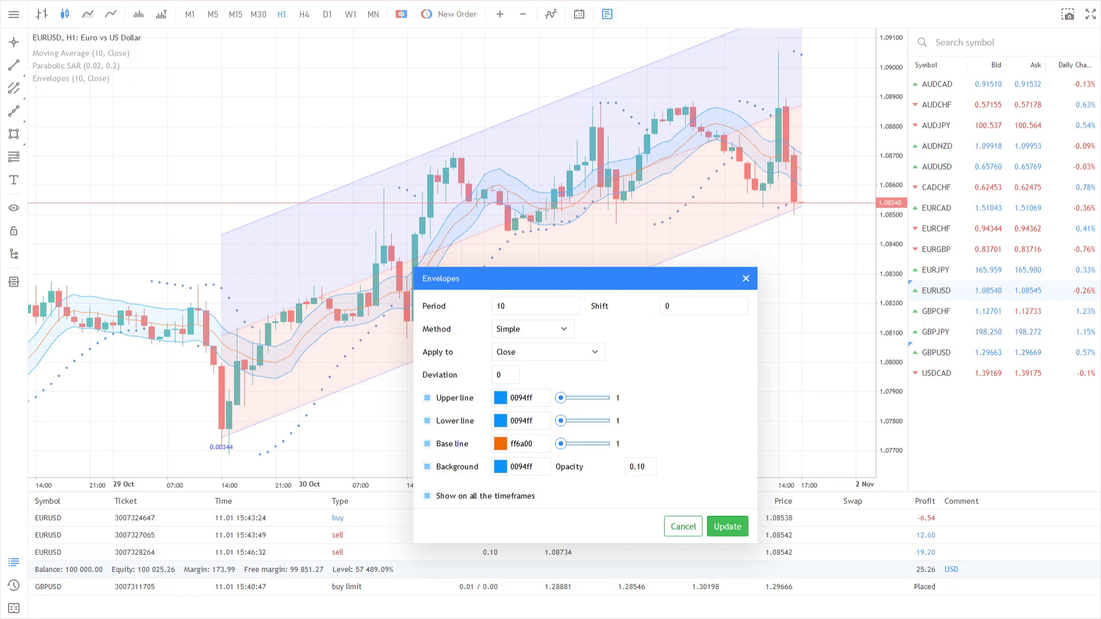
{"action": "left_click", "coordinate": [746, 278]}
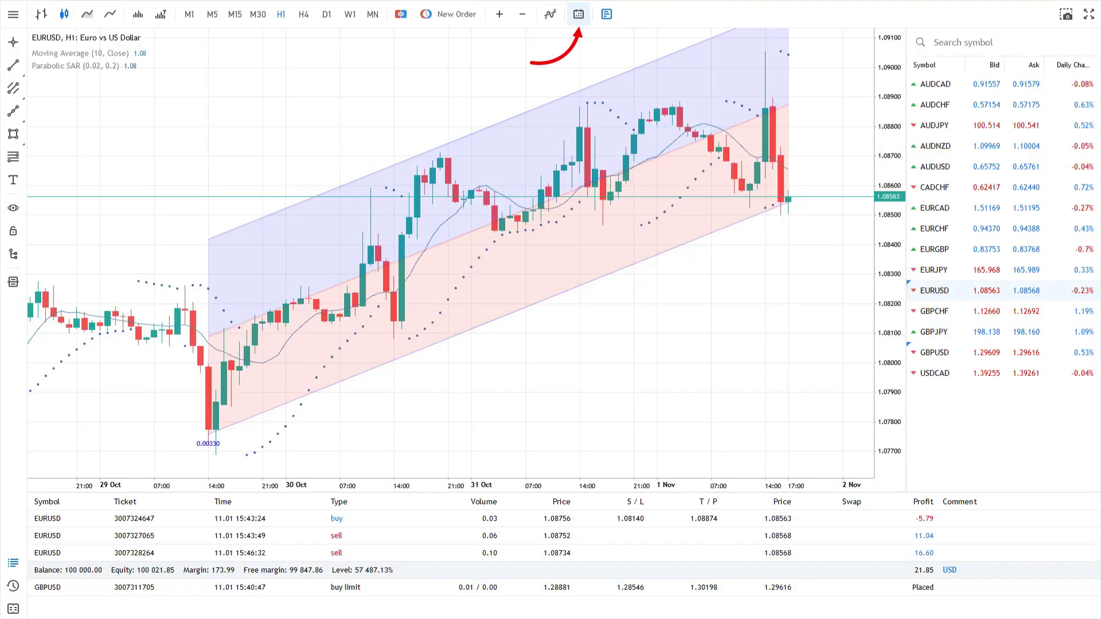
Turn on economic calendar markers on the EURUSD chart and preview an event such as CFTC EUR positions
{"action": "left_click", "coordinate": [578, 14]}
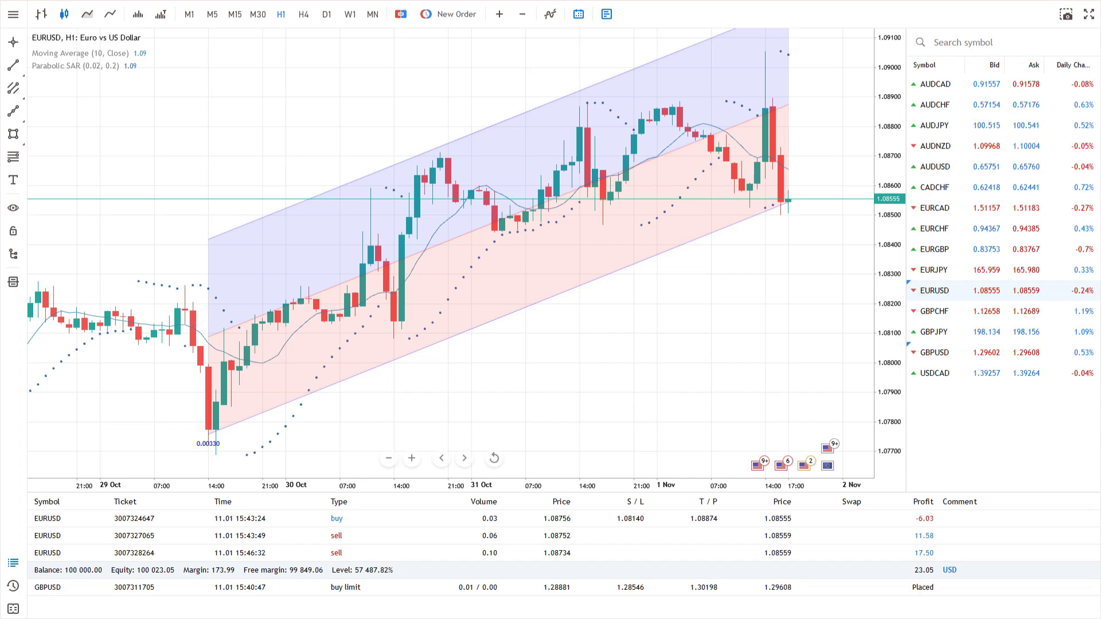
{"action": "mouse_move", "coordinate": [806, 461]}
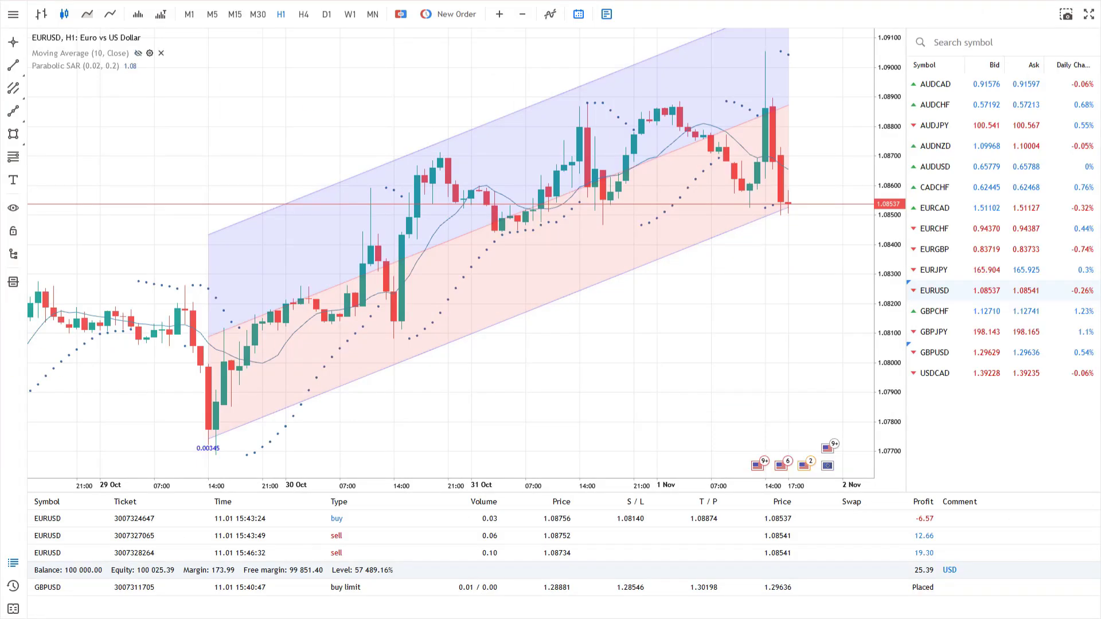
Enable Trade Positions in the main menu's Chart settings to show EURUSD position levels
{"action": "left_click", "coordinate": [12, 14]}
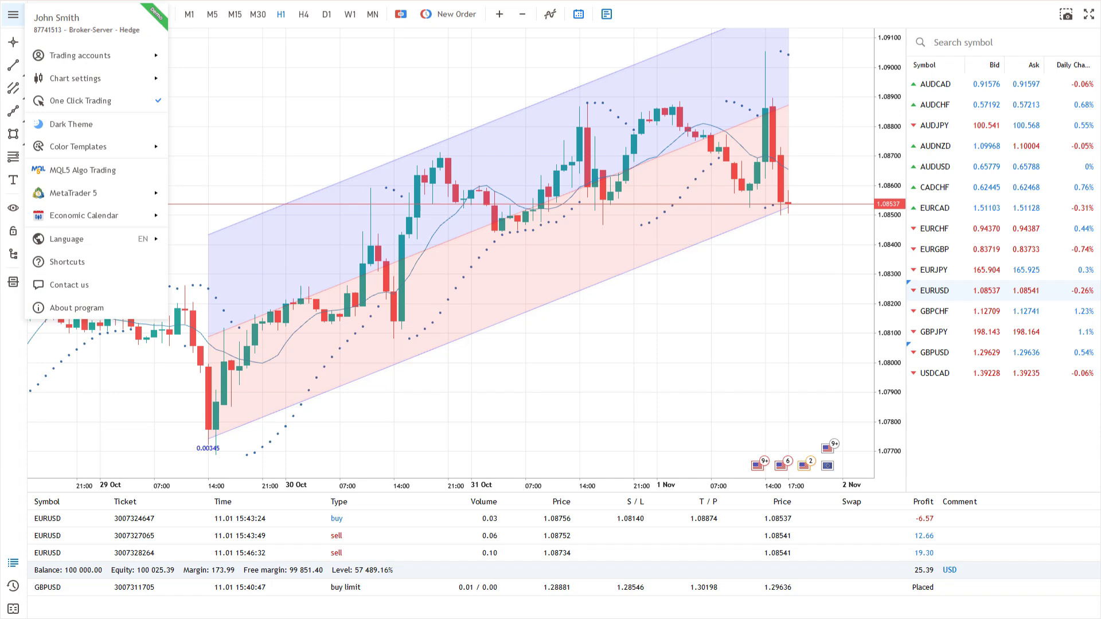
{"action": "mouse_move", "coordinate": [80, 78]}
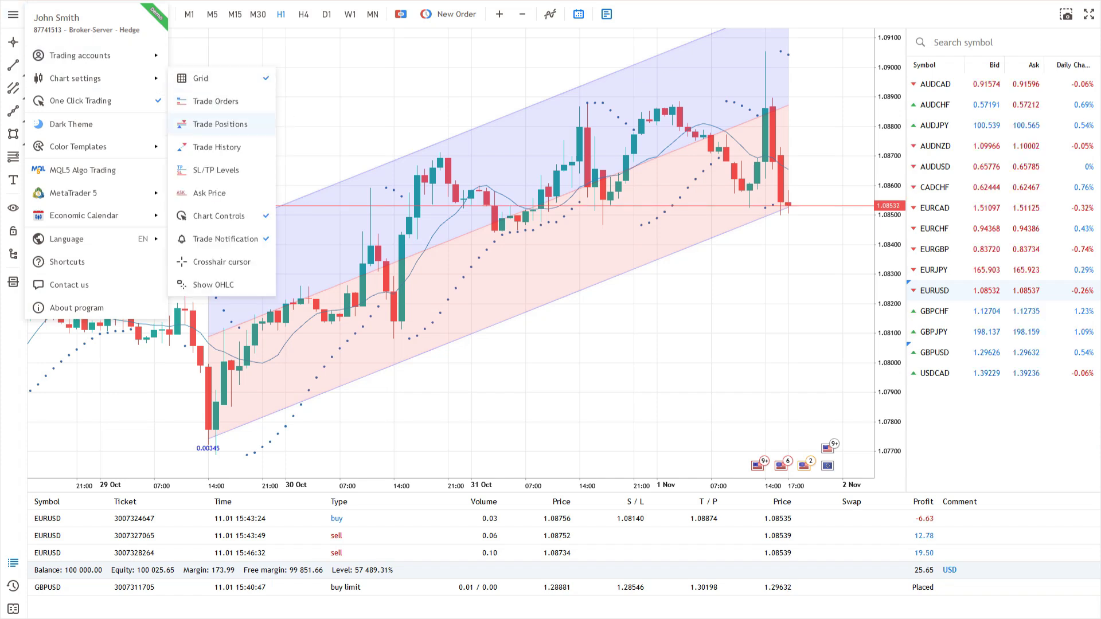
{"action": "left_click", "coordinate": [224, 124]}
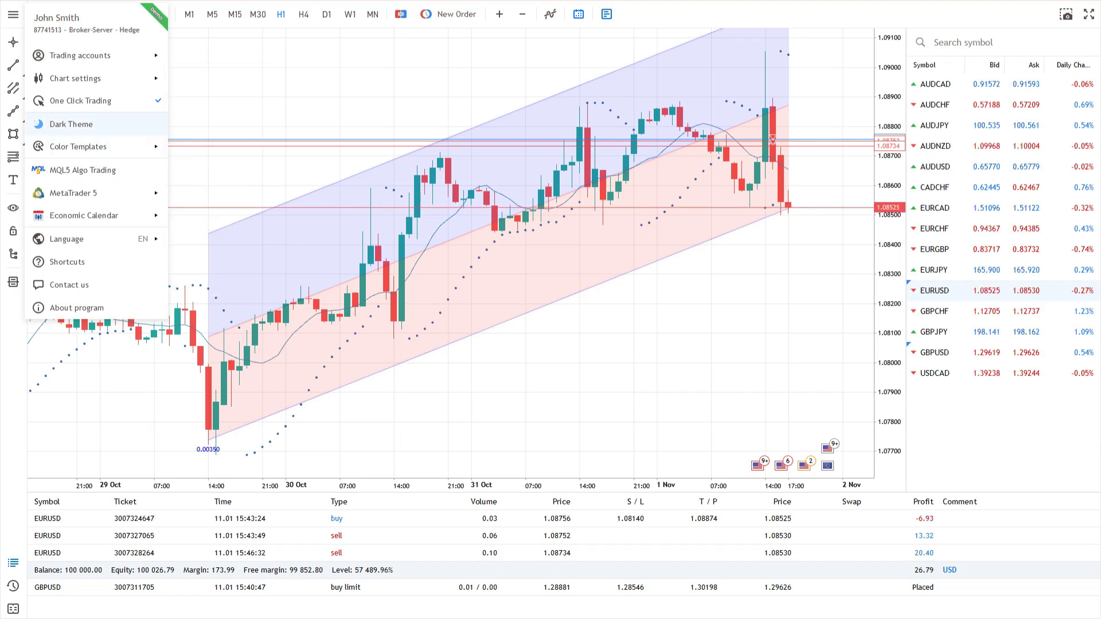
Switch the terminal to Dark Theme, then reopen the main menu at Language
{"action": "left_click", "coordinate": [71, 124]}
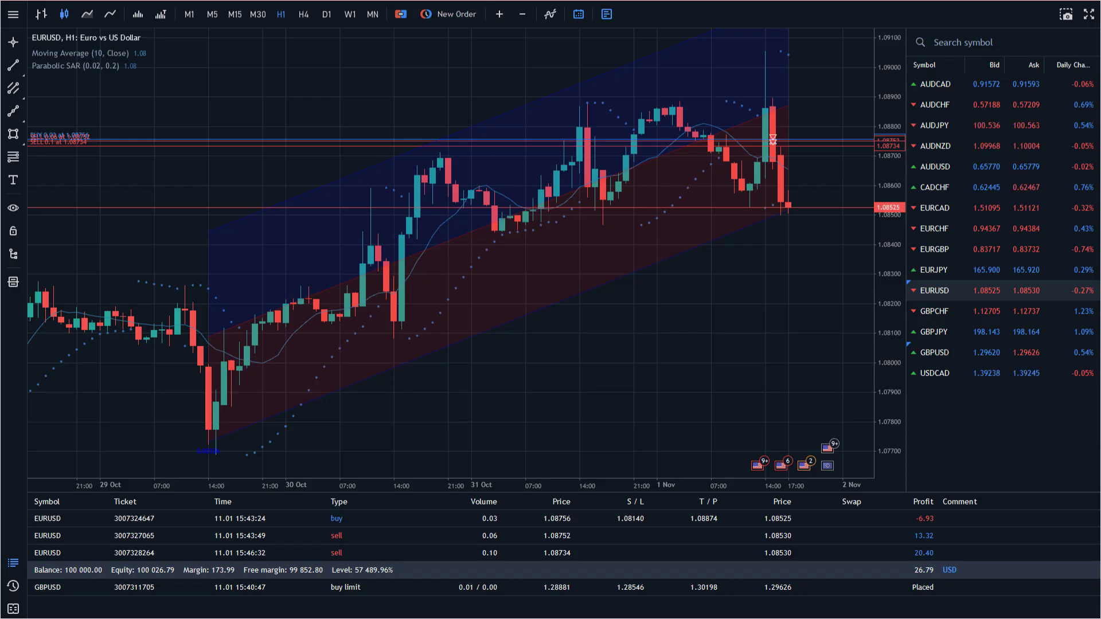
{"action": "left_click", "coordinate": [13, 13]}
{"action": "mouse_move", "coordinate": [66, 238]}
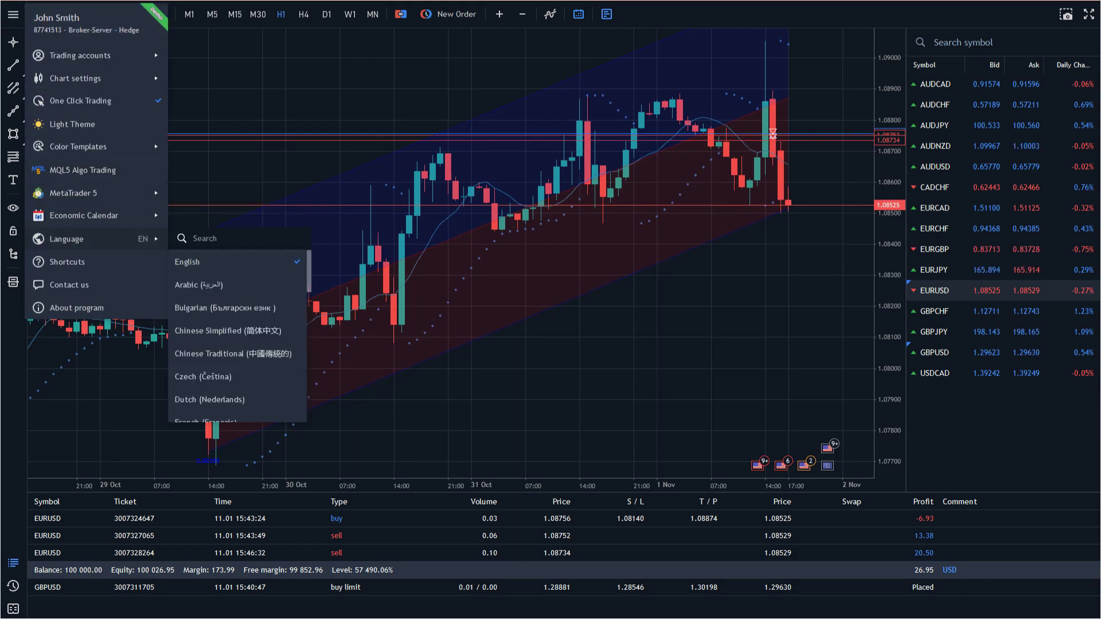